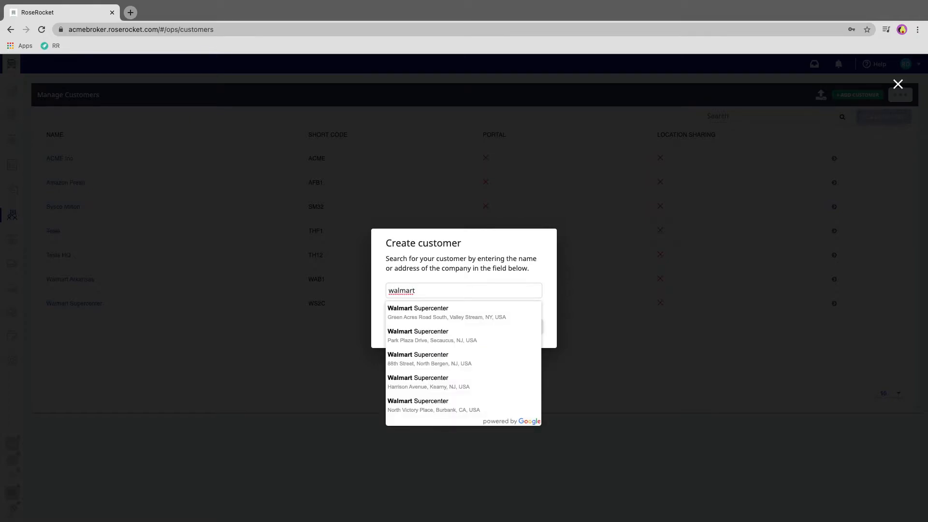
Step: Search for "walmart st louis" and choose the Walmart Supercenter on West Florissant Avenue as the new customer
text(st louis)
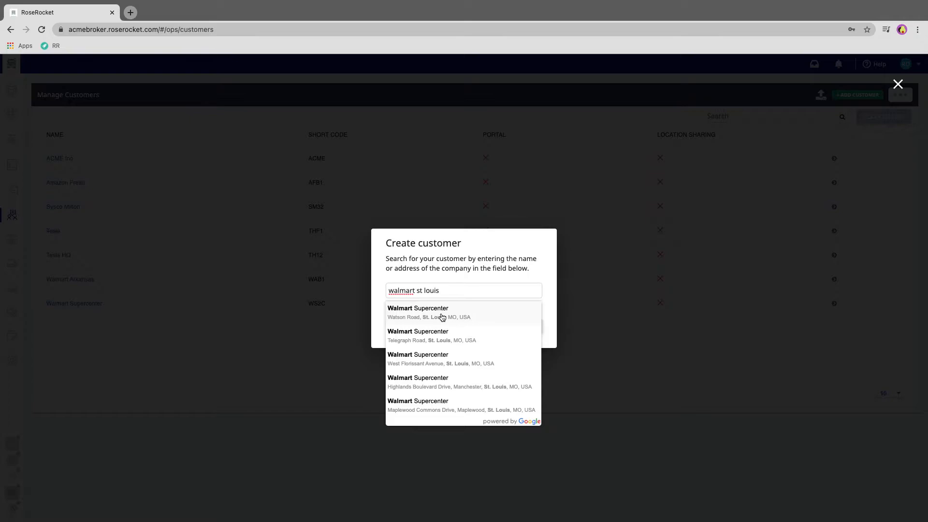
click(422, 364)
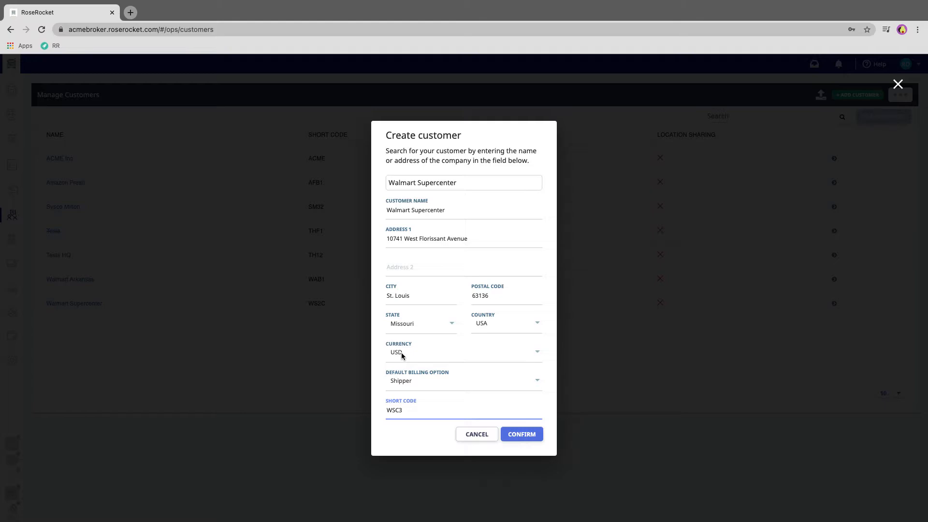
Step: Try the Consignee and Third Party default billing options for the new customer, ending on Shipper
click(419, 383)
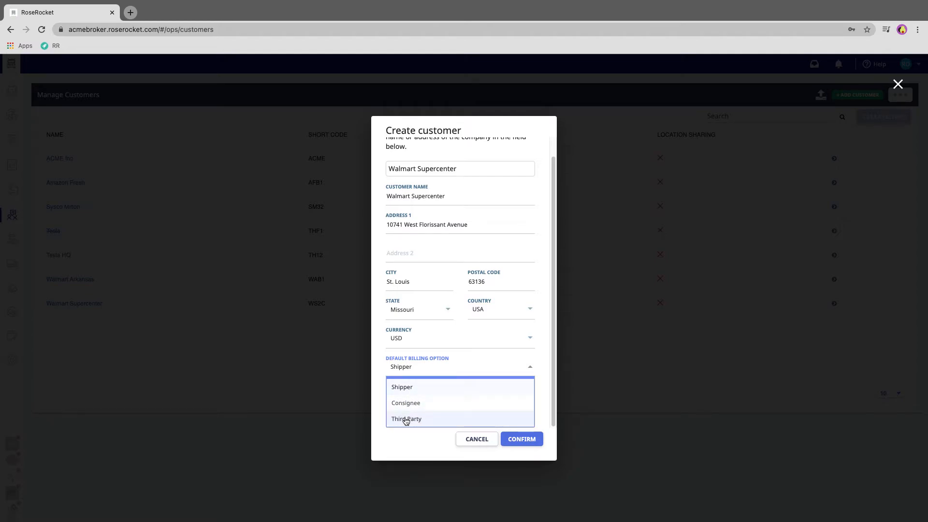
click(410, 388)
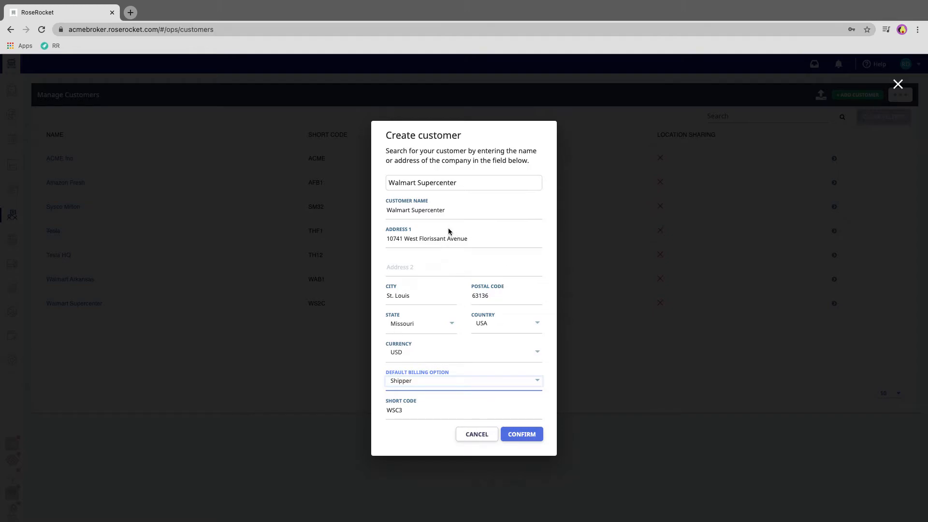
click(426, 381)
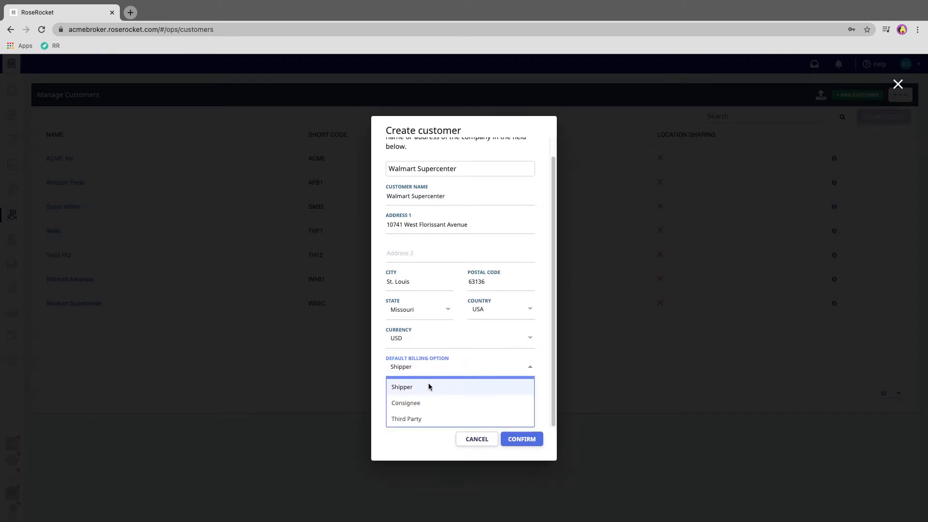
click(423, 402)
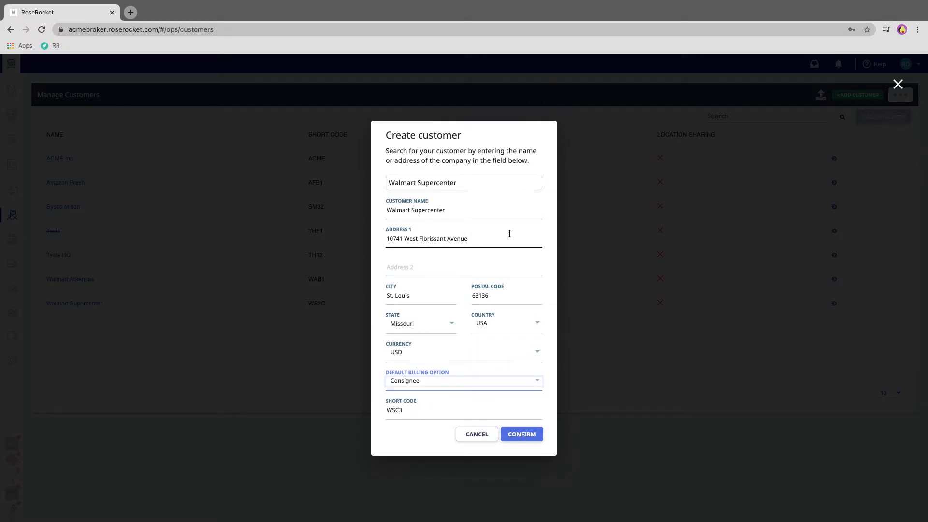
click(443, 381)
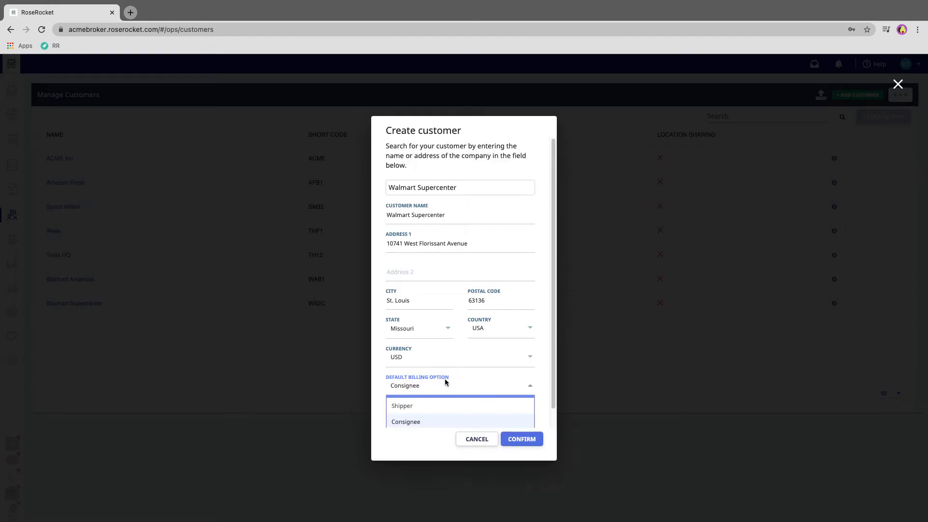
click(445, 408)
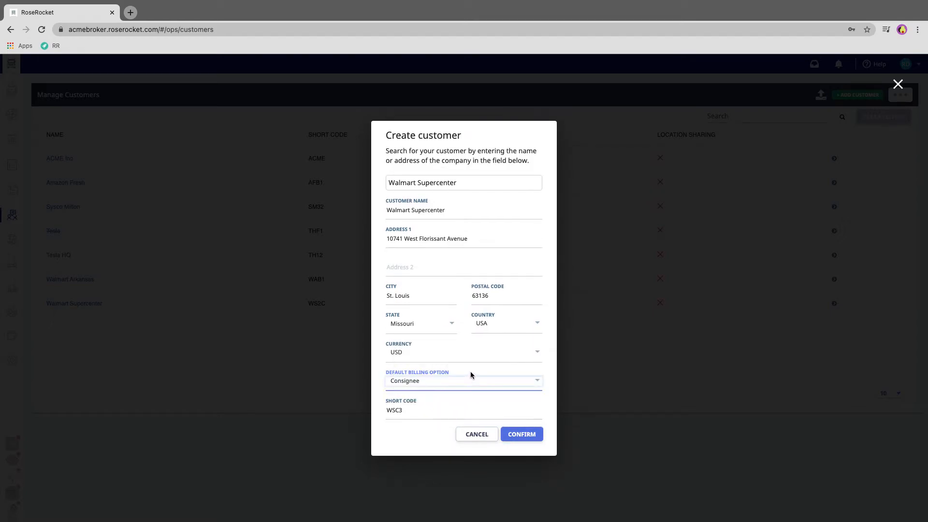
click(463, 381)
scroll(454, 417, down, 1)
click(454, 422)
click(439, 381)
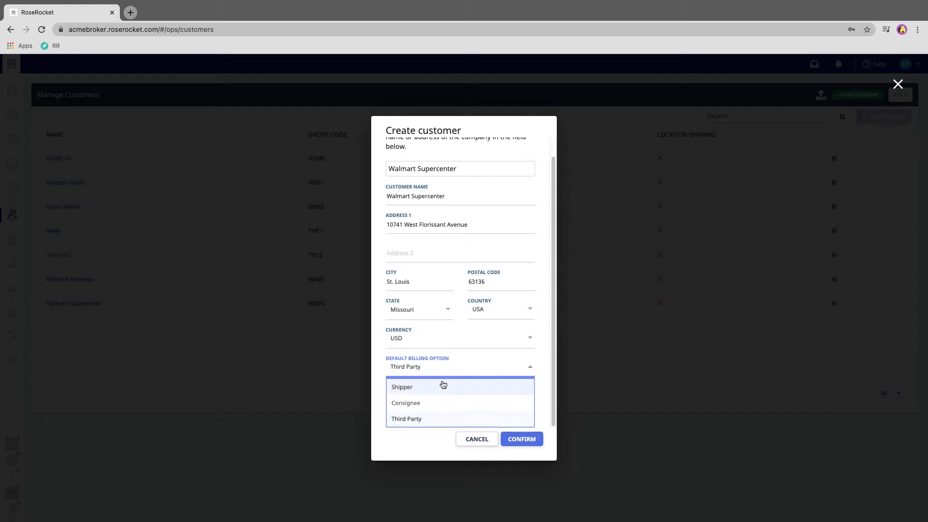
click(435, 386)
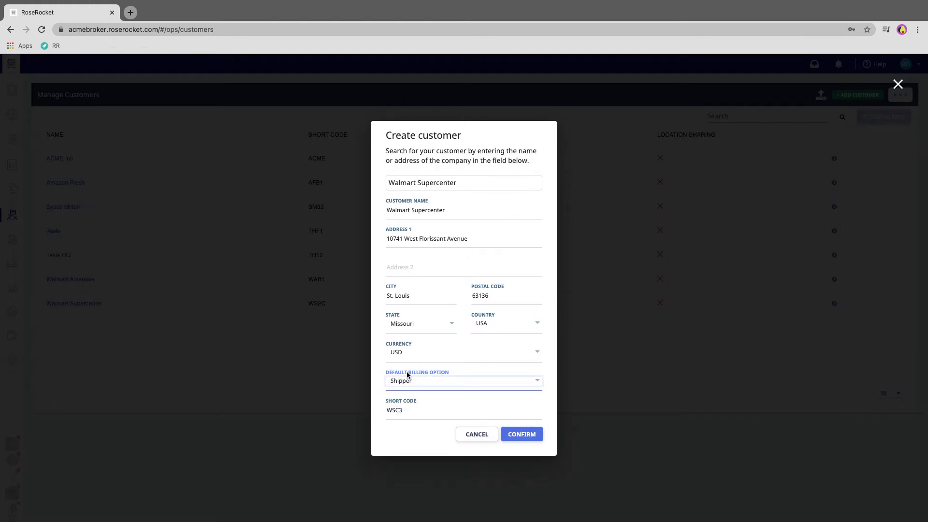
Step: Change the new customer's name to "Walmart St Louis" and create the customer
click(522, 434)
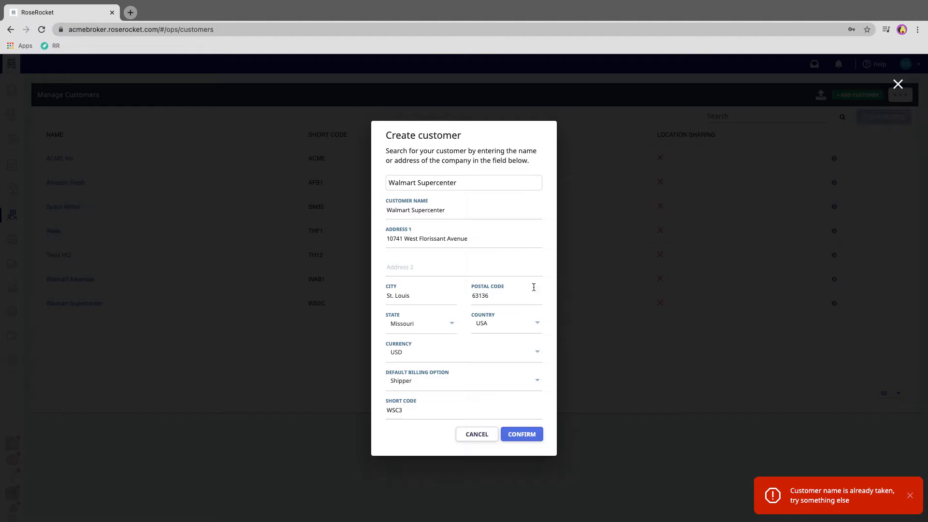
triple_click(449, 209)
double_click(441, 211)
text(St Louis)
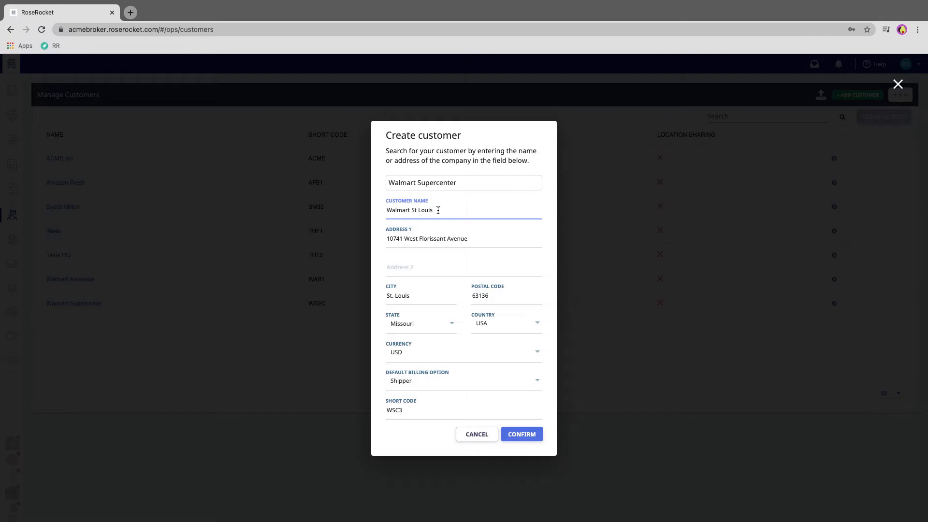
click(521, 436)
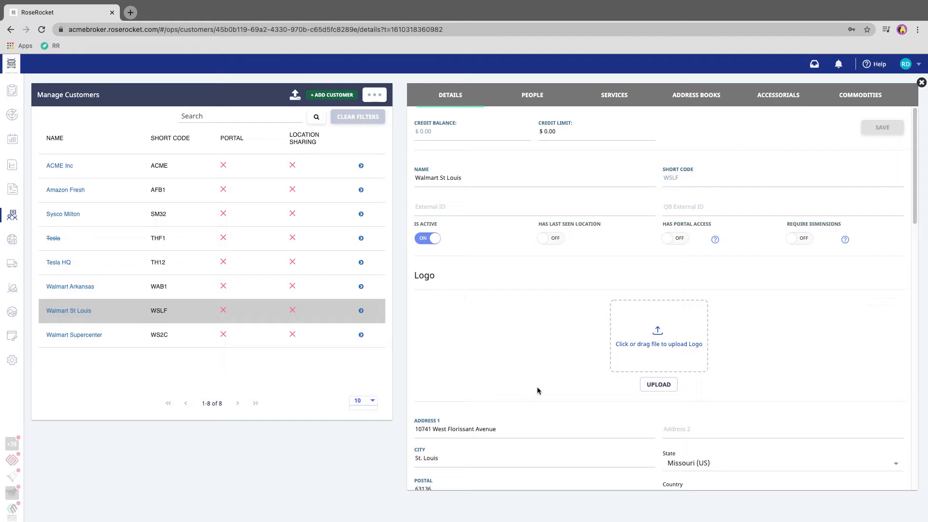
Step: Set the credit limit of Walmart St Louis to $5,000.00 and save the customer details
click(579, 129)
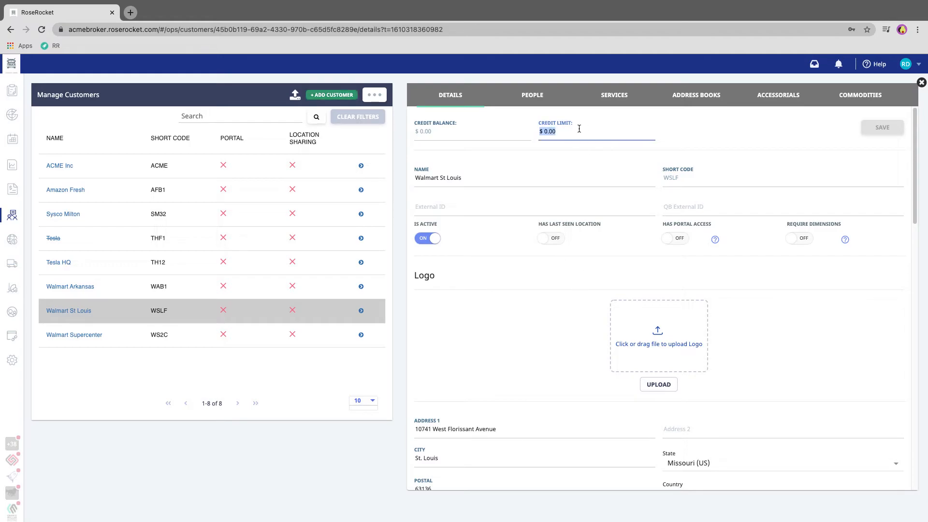
text(5000)
key(Tab)
click(655, 130)
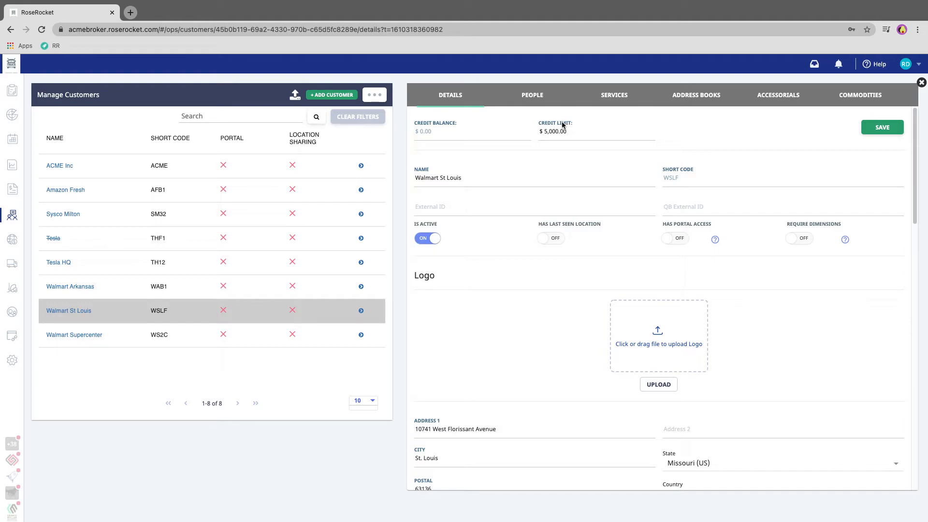
click(569, 130)
click(583, 131)
click(881, 128)
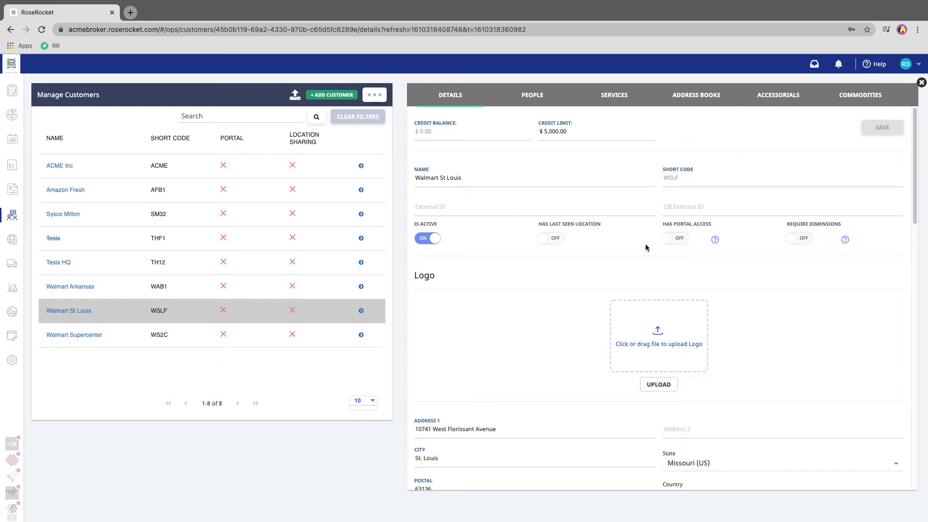
Step: Try Third Party as the default billing option in the customer details and set it back to Shipper
scroll(645, 252, down, 6)
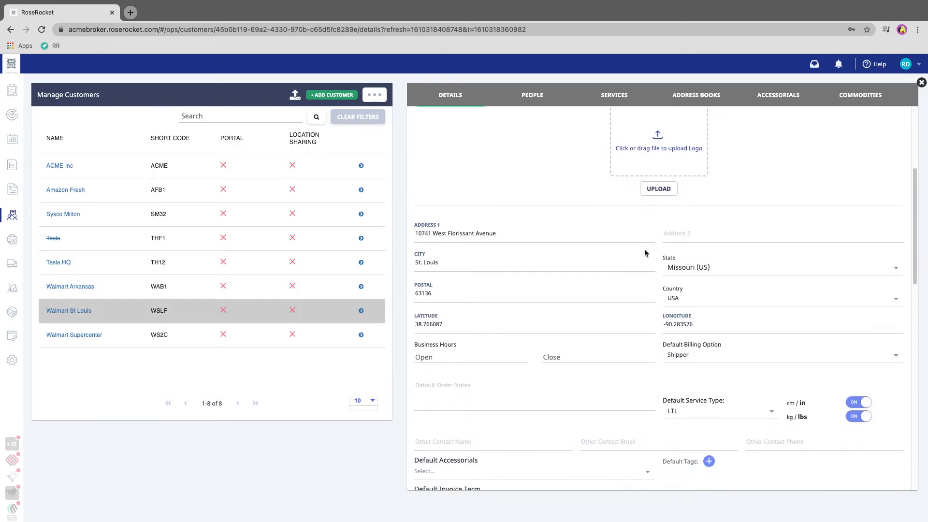
scroll(644, 250, down, 1)
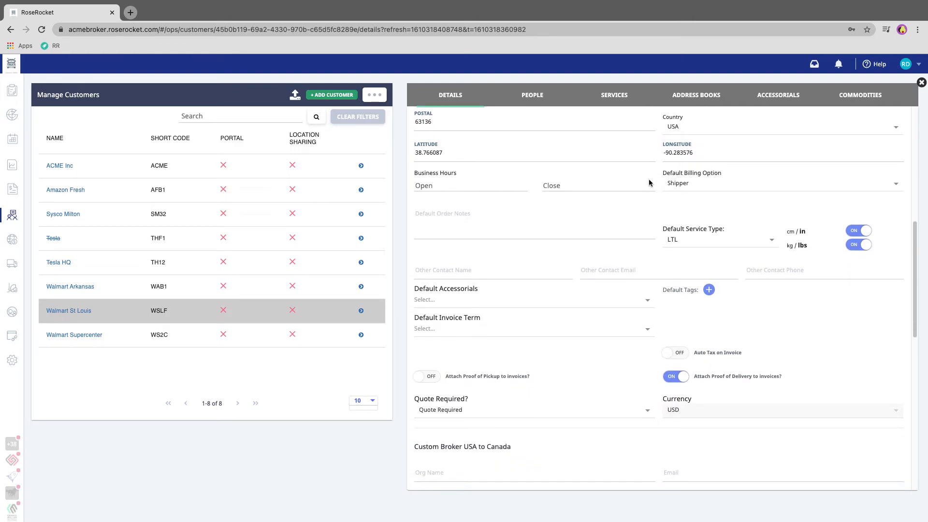
scroll(703, 187, up, 1)
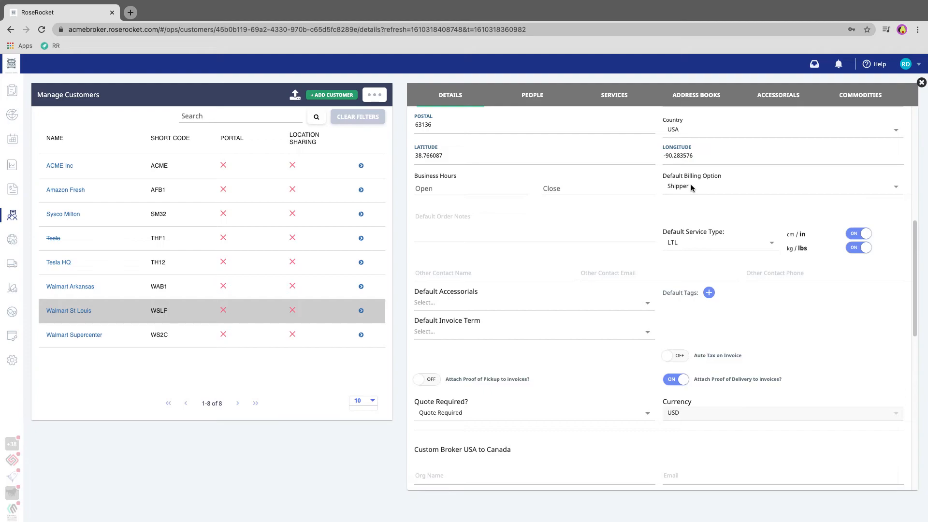
click(691, 186)
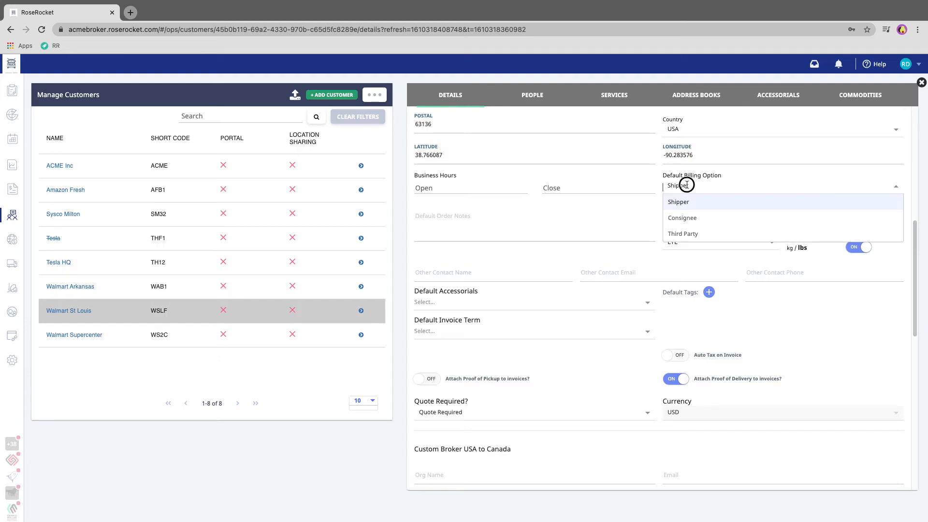
click(681, 234)
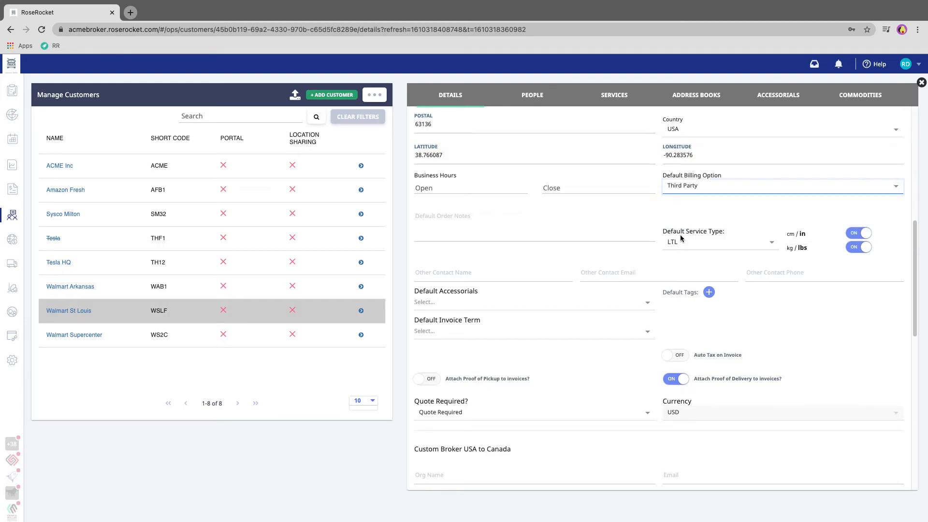
click(682, 187)
click(681, 203)
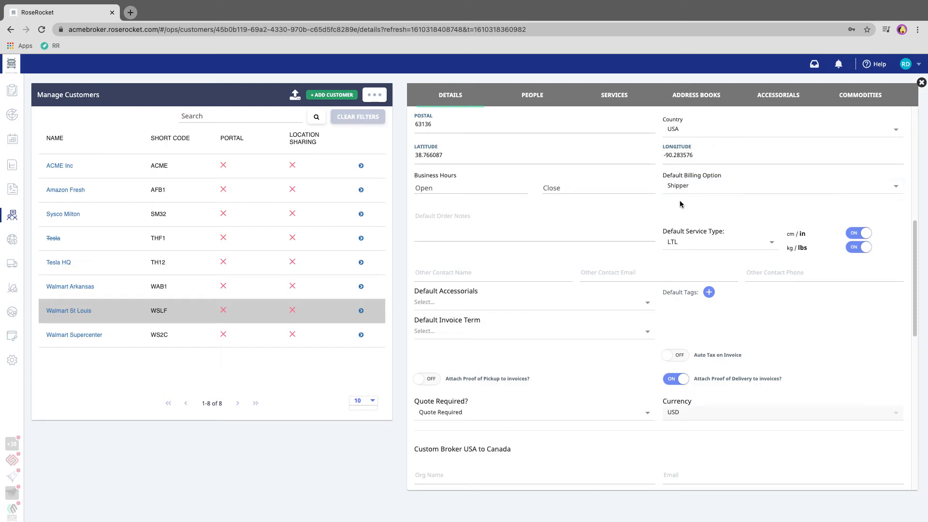
Step: Try FTL as the customer's default service type and set it back to LTL
scroll(681, 205, down, 1)
click(681, 209)
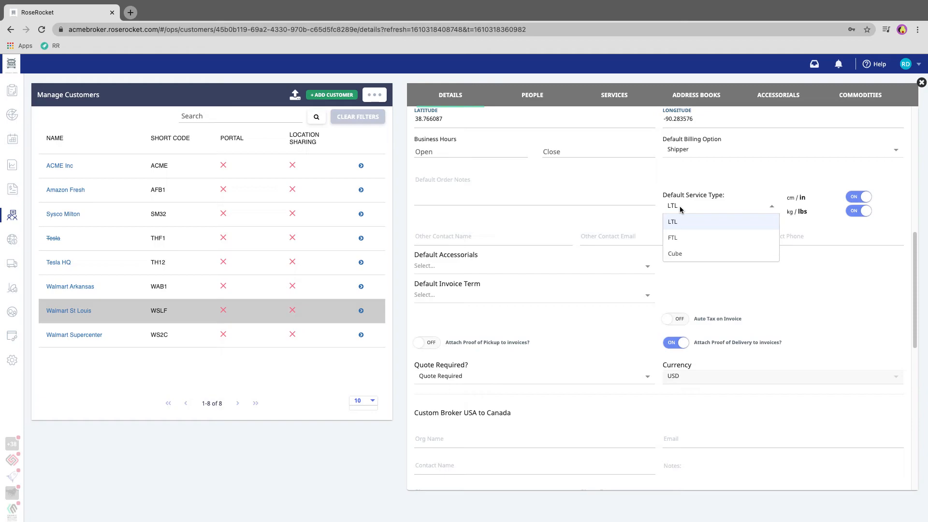
click(674, 237)
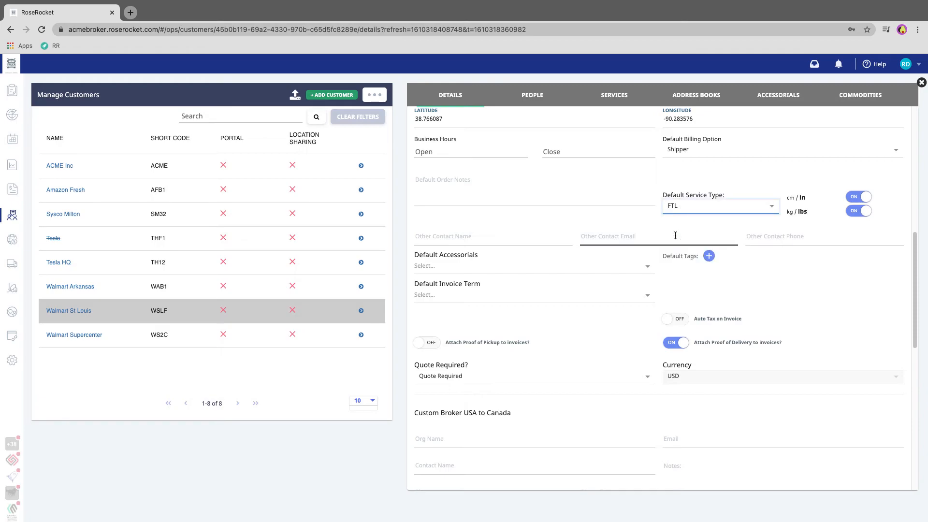
click(686, 205)
click(678, 226)
Step: Add the customer's accounts payable e-mail address to the invoice emails and save the customer details
scroll(588, 269, down, 7)
scroll(588, 271, down, 3)
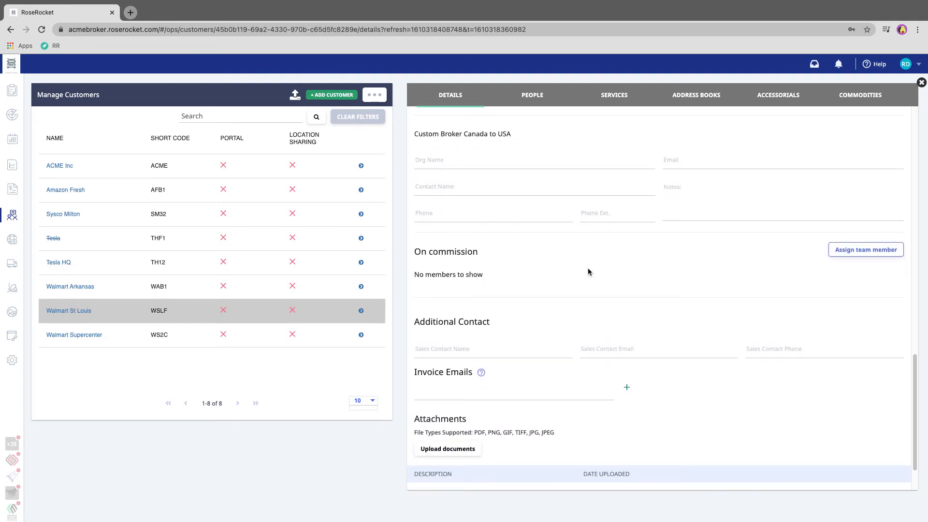
click(464, 334)
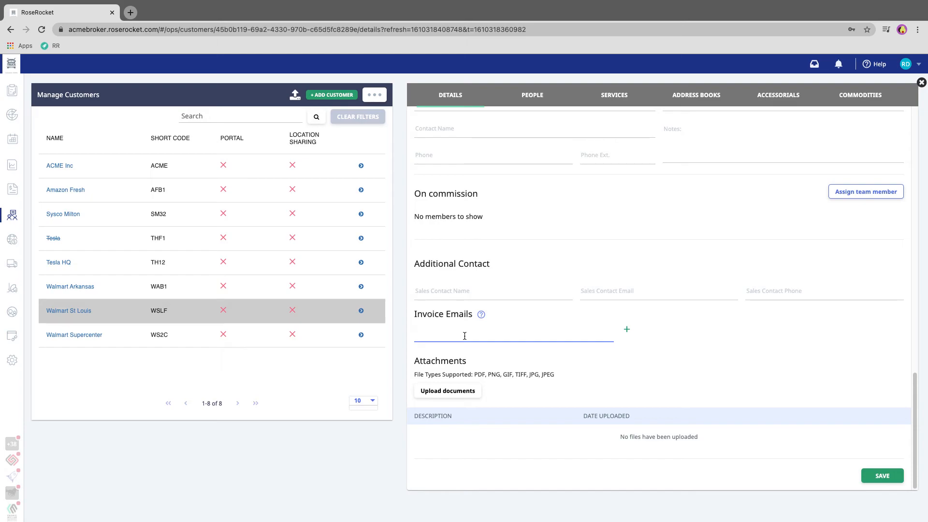
mouse_move(478, 315)
key(Tab)
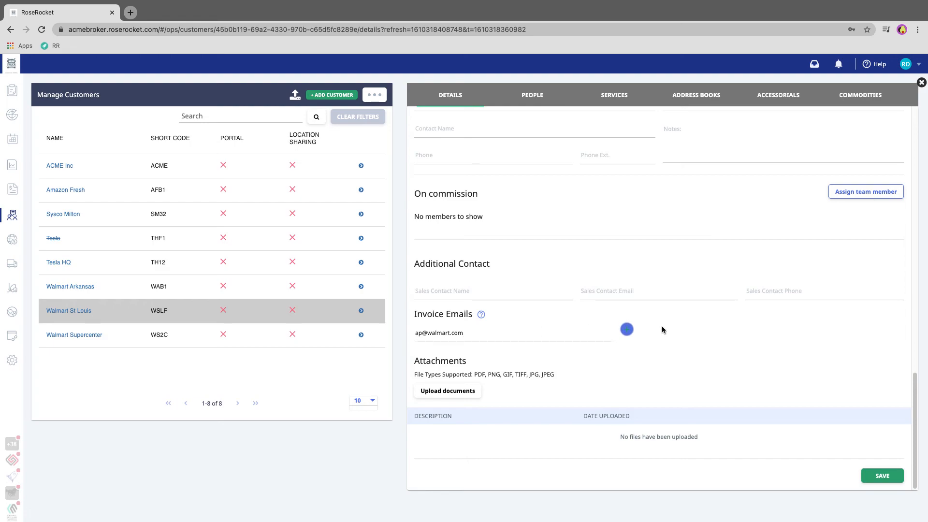
click(627, 330)
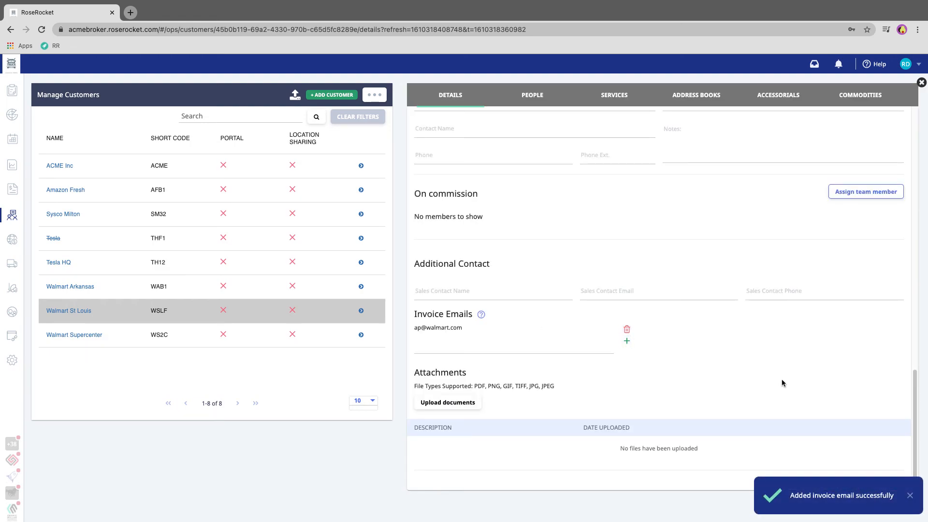
click(910, 495)
scroll(889, 478, down, 1)
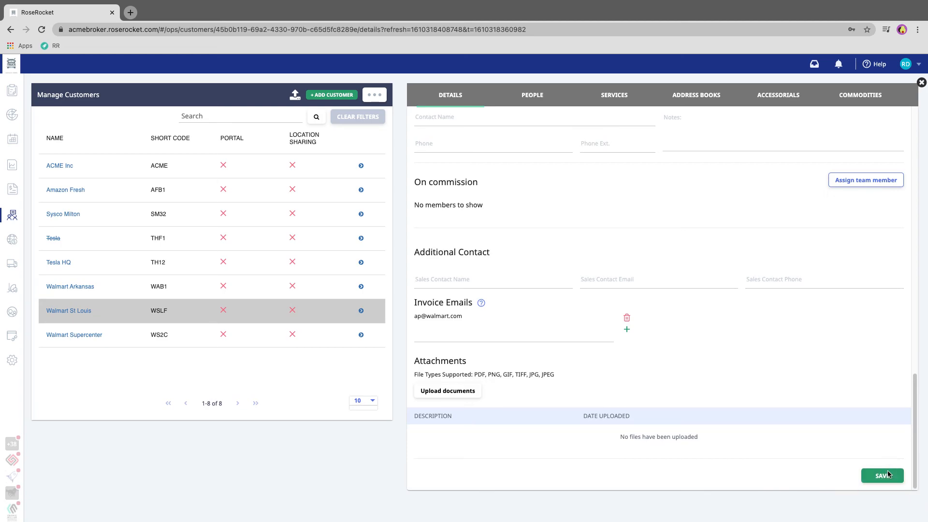
click(883, 477)
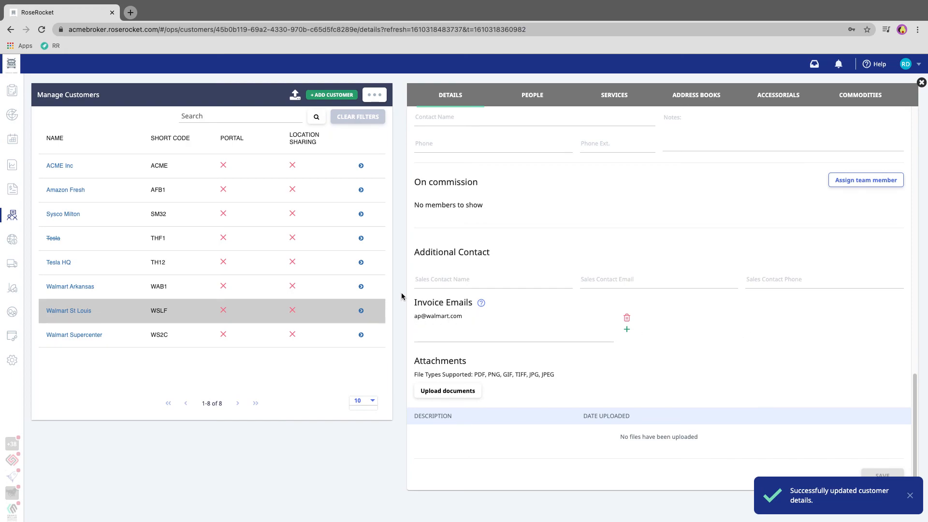
mouse_move(481, 303)
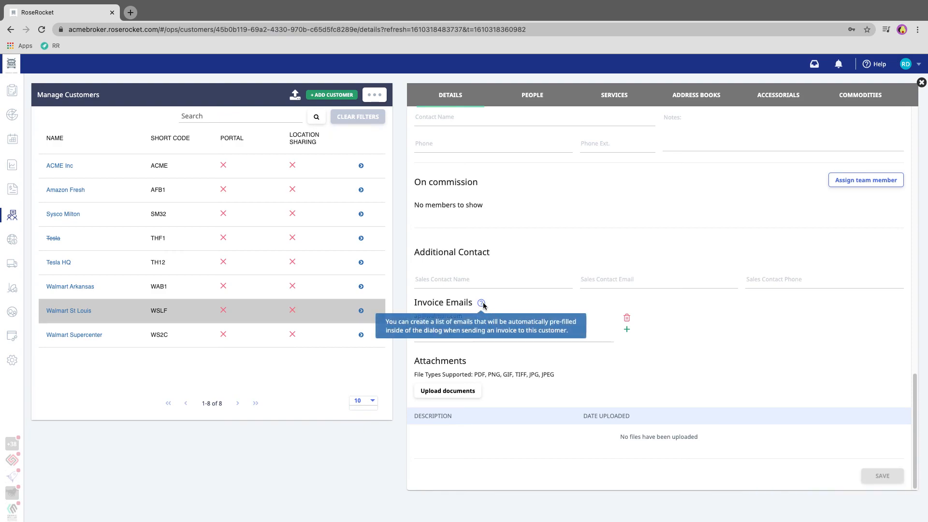